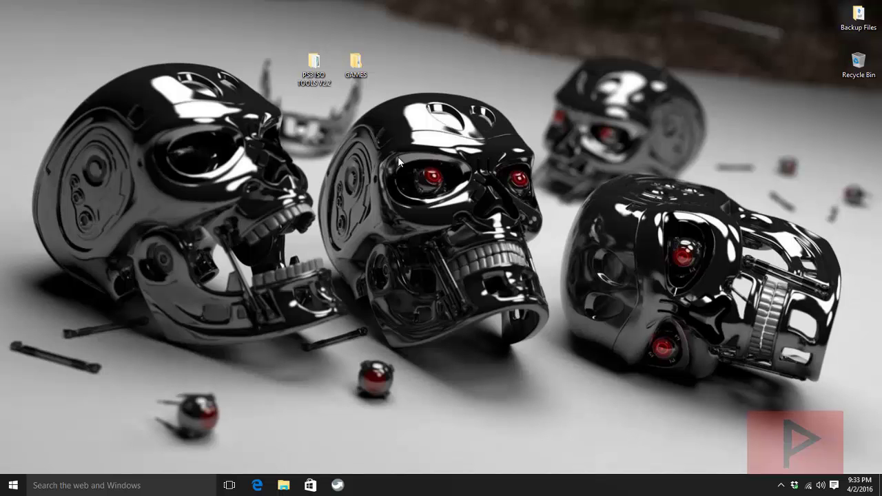
Open the desktop PS3 ISO TOOLS V2.2 folder and run PS3_ISO_TOOLS V2.2.exe.
double_click(318, 76)
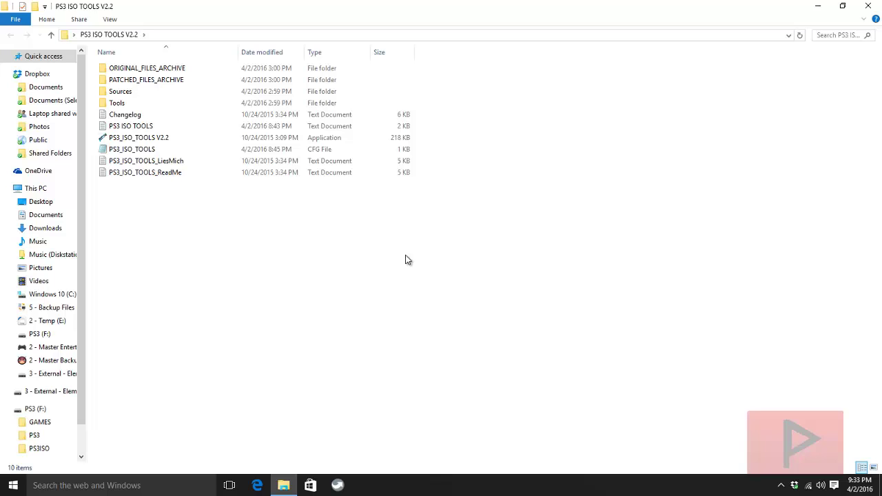
double_click(157, 138)
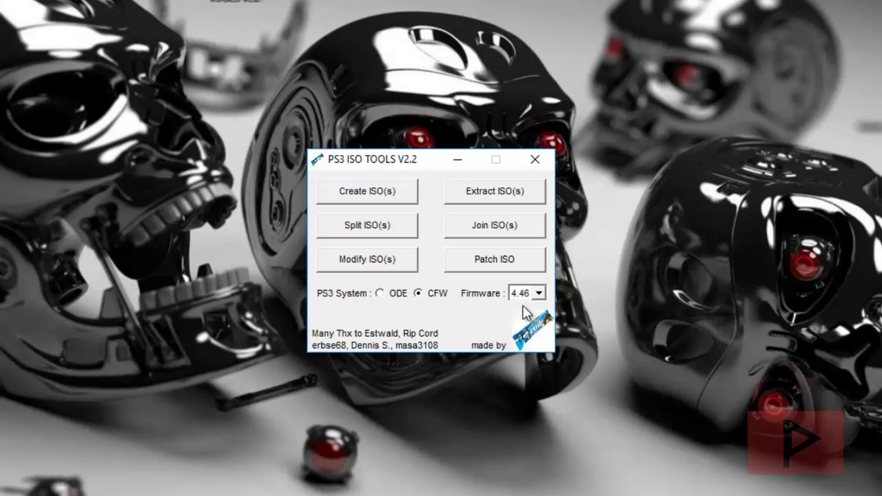
Set the target firmware to 4.76 and bring up the Create ISO(s) conversion options.
click(539, 293)
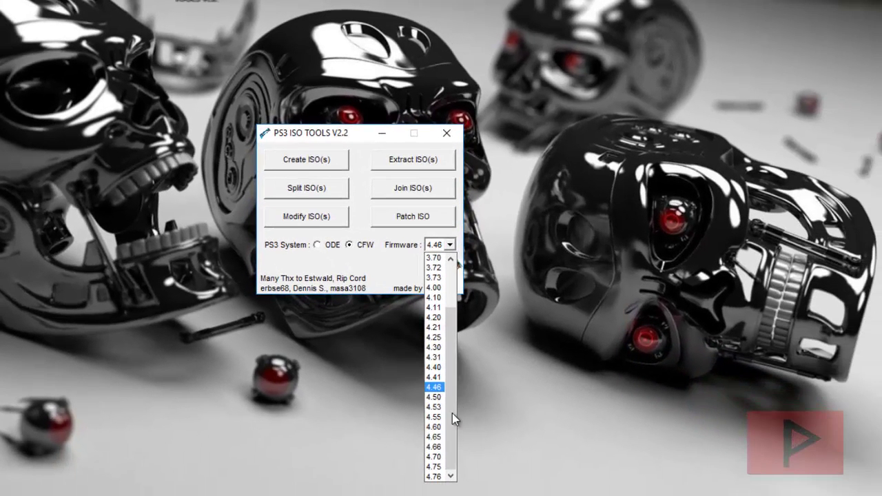
click(434, 477)
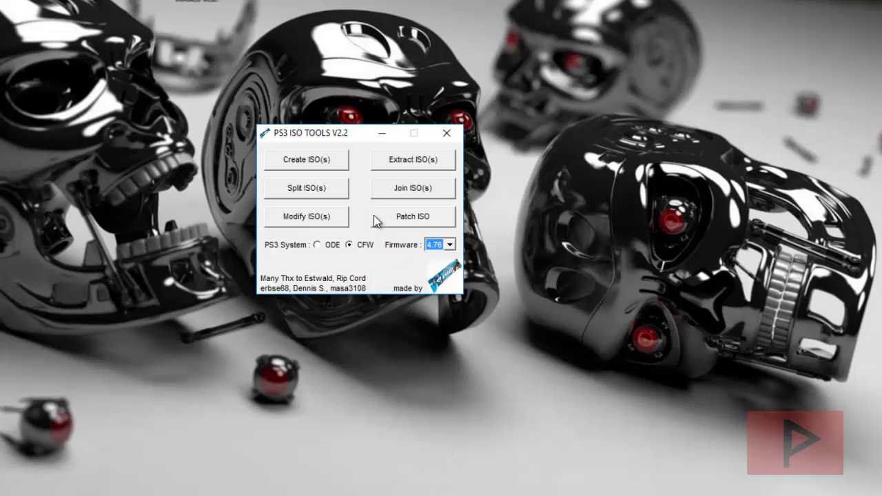
click(339, 165)
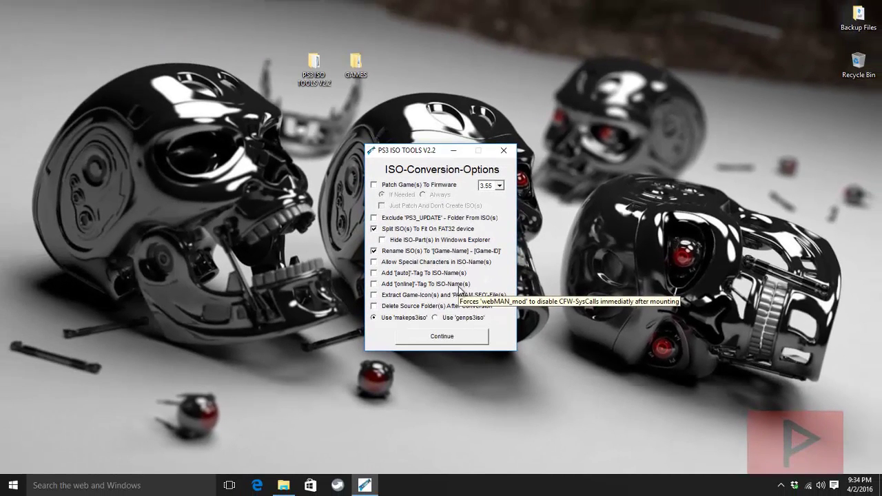
Permanently delete the seven old ISO part files in PS3 (F:)\PS3ISO.
key(super+e)
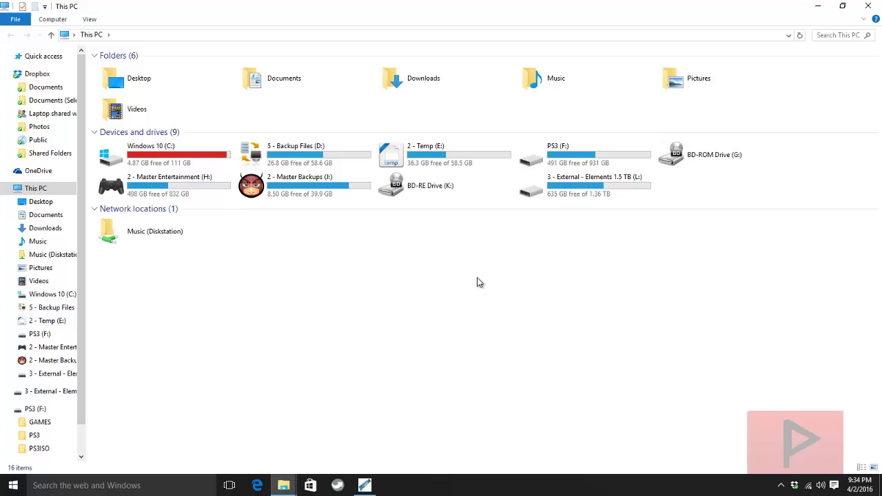
double_click(594, 159)
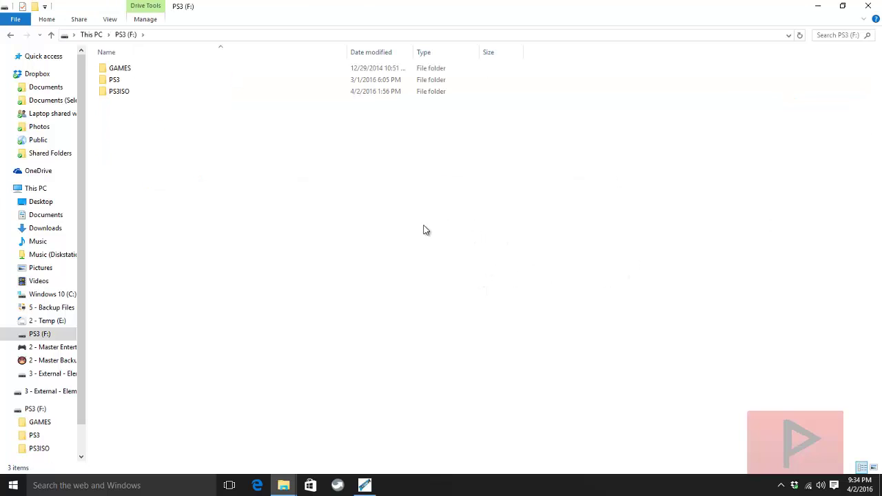
click(133, 95)
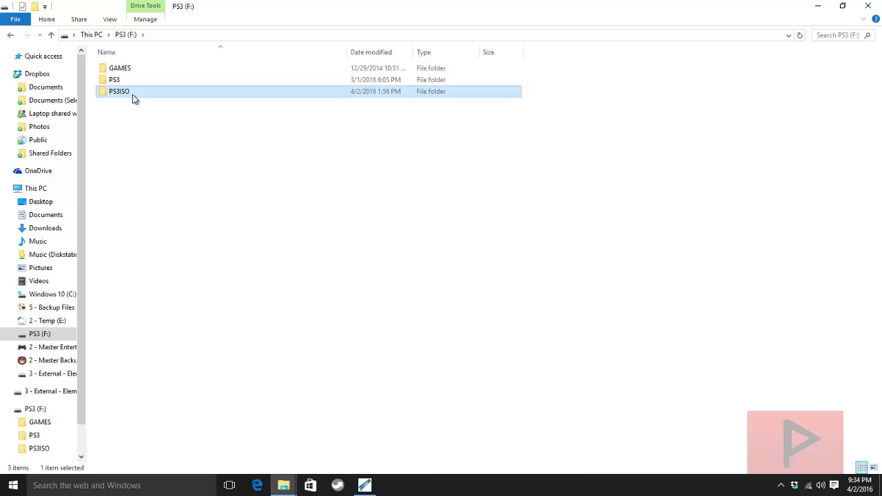
double_click(133, 96)
drag(253, 206, 175, 62)
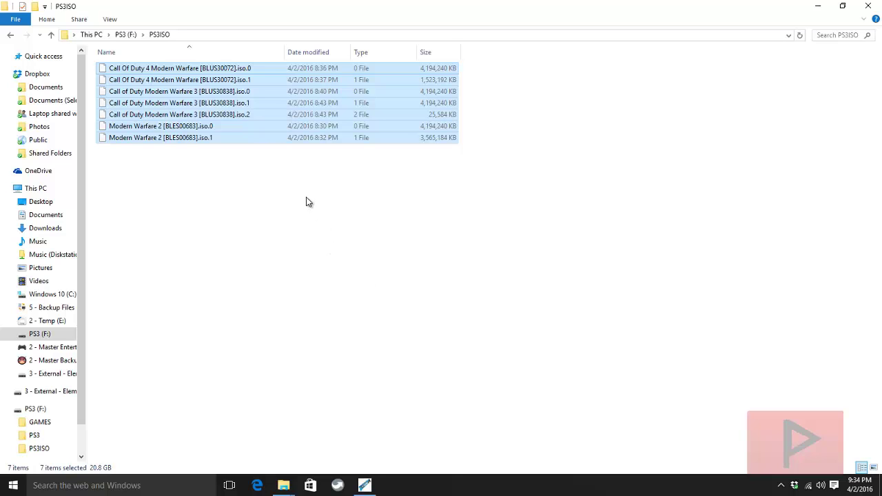
key(shift+Delete)
click(485, 252)
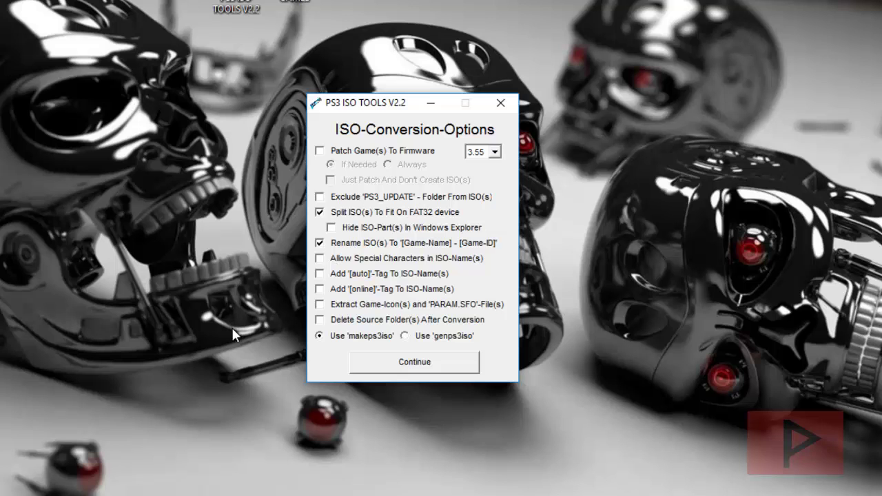
Accept the conversion options with FAT32 splitting and Game-Name/Game-ID renaming enabled.
click(412, 362)
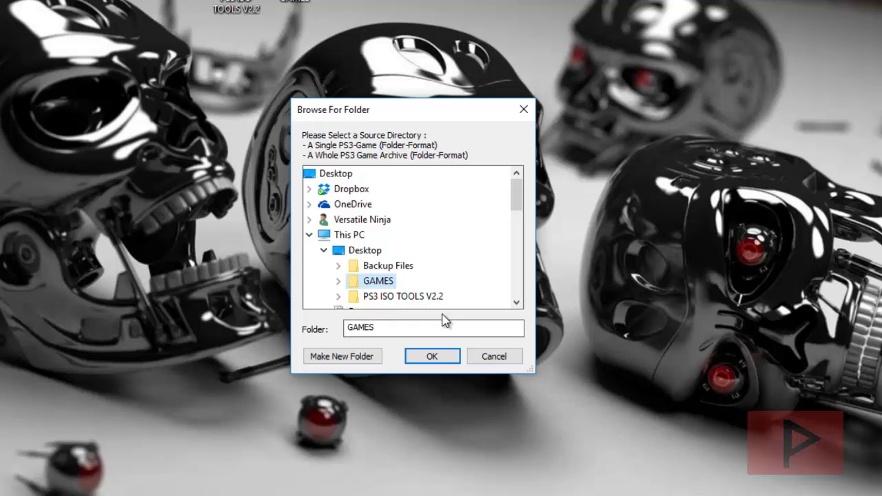
Choose the Desktop's GAMES folder, holding the three Call of Duty games, as source.
double_click(376, 281)
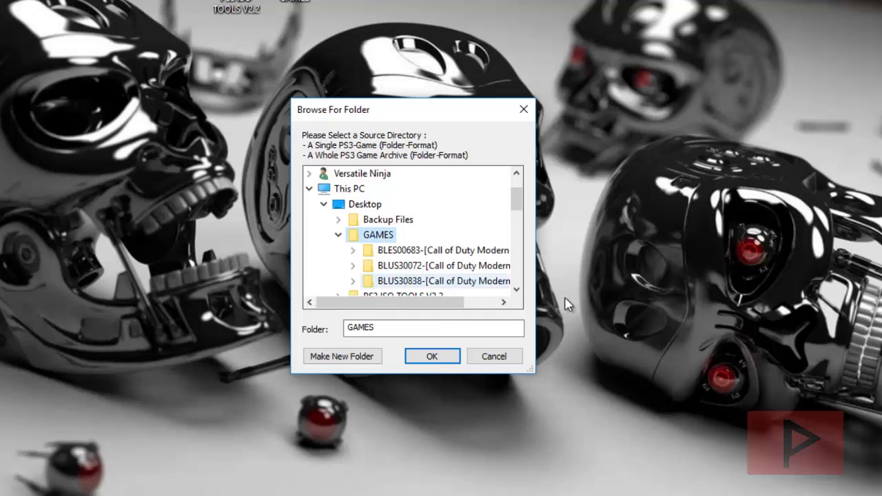
click(506, 302)
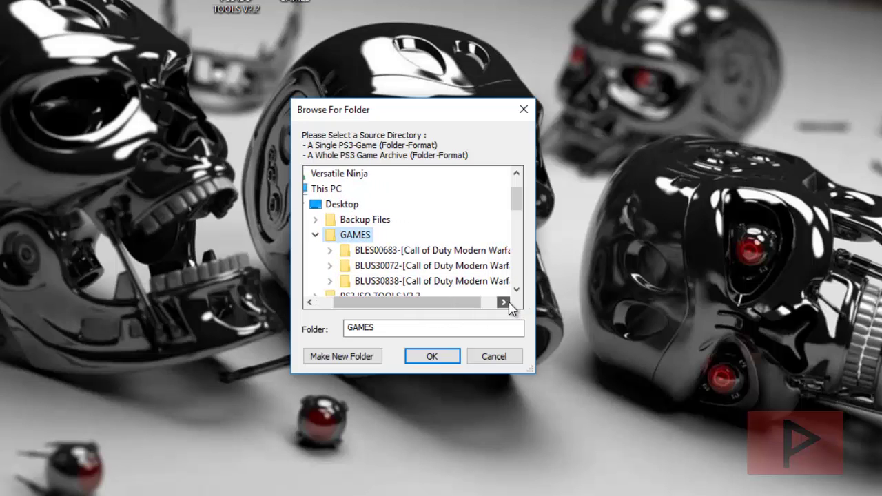
click(508, 303)
click(508, 303)
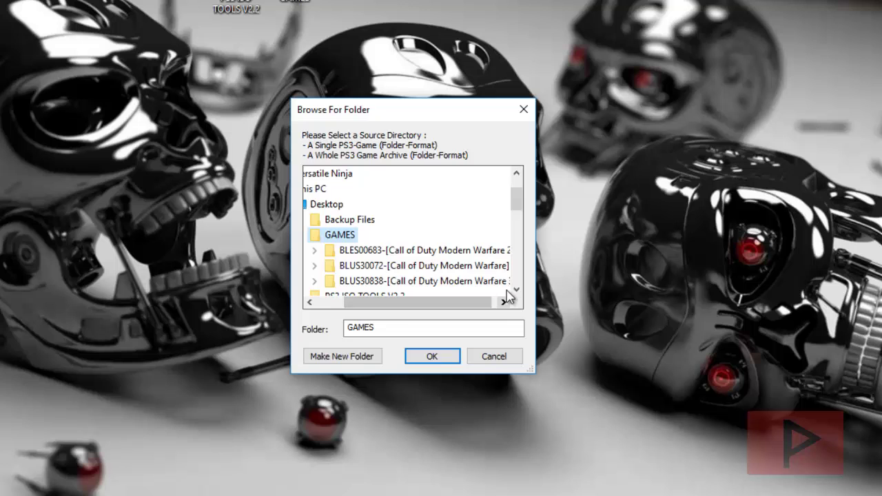
drag(482, 305, 449, 301)
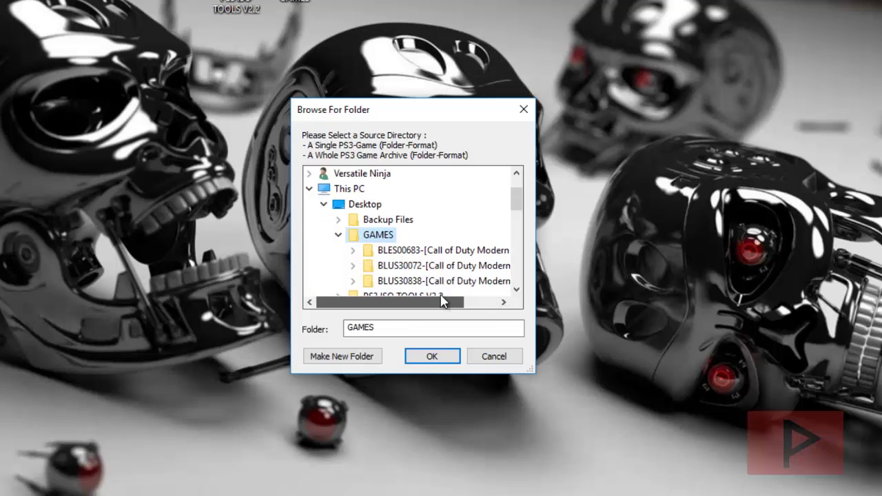
double_click(429, 251)
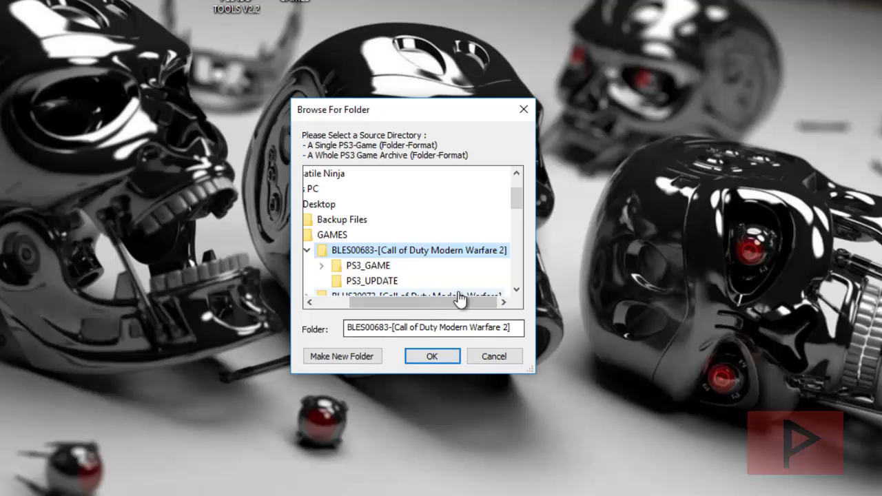
drag(451, 304, 388, 265)
click(353, 251)
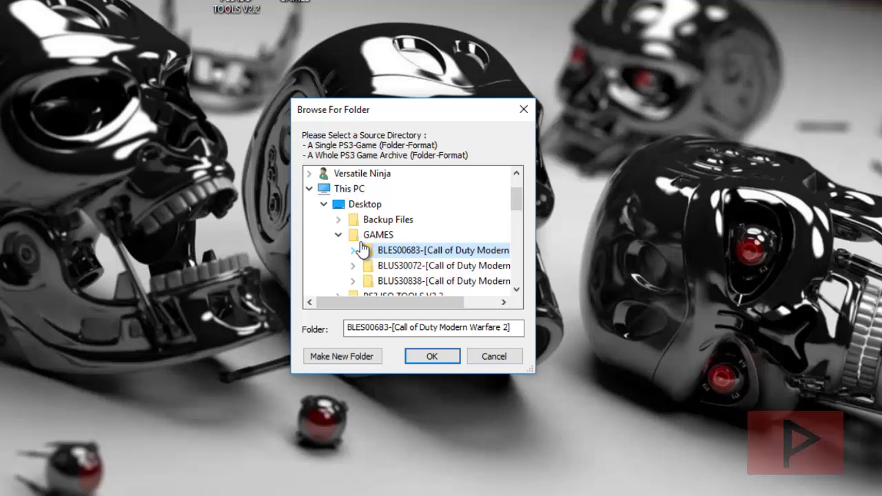
click(364, 237)
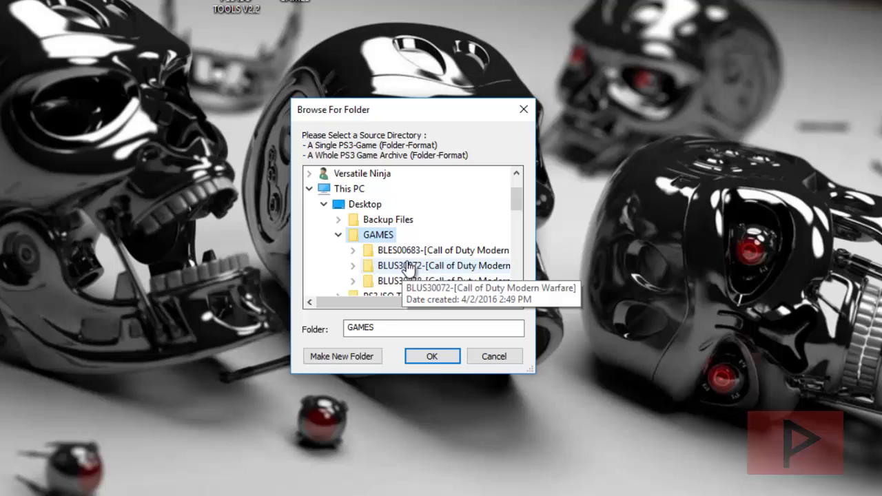
Confirm GAMES as source and PS3 (F:)\PS3ISO as output to start converting.
click(434, 357)
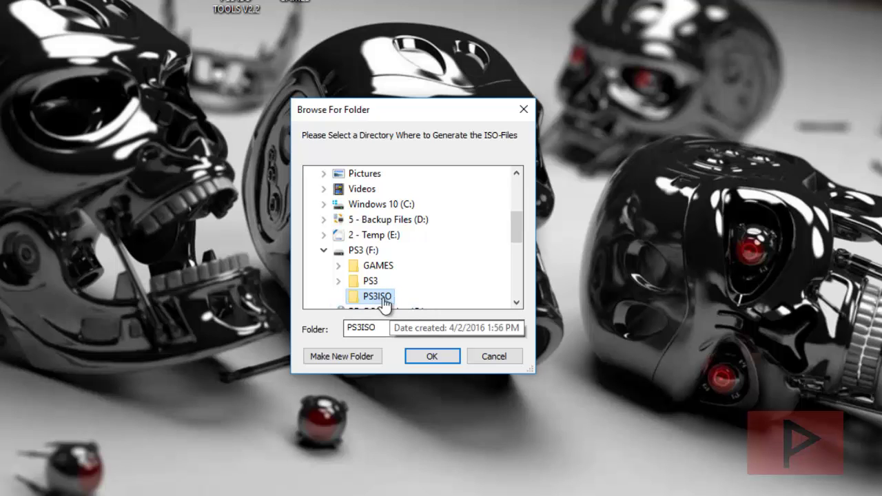
click(433, 356)
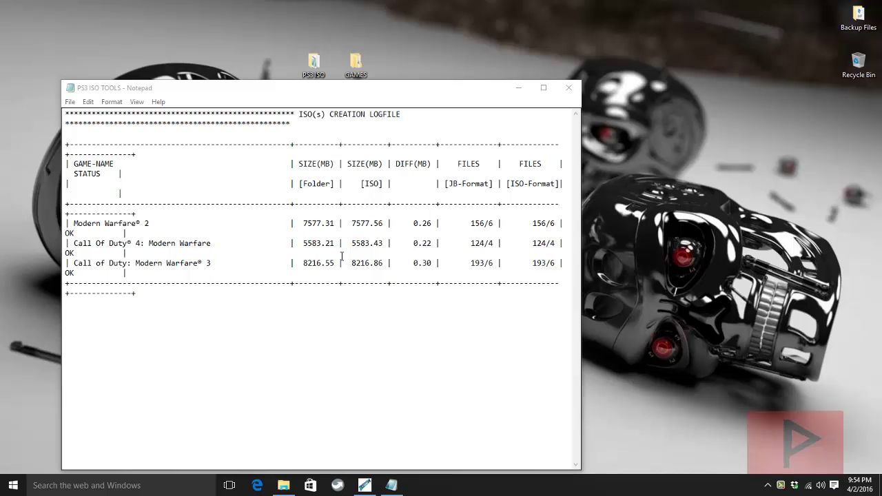
Once all three ISOs are logged OK, close the log and the converting-done message, then exit.
click(569, 88)
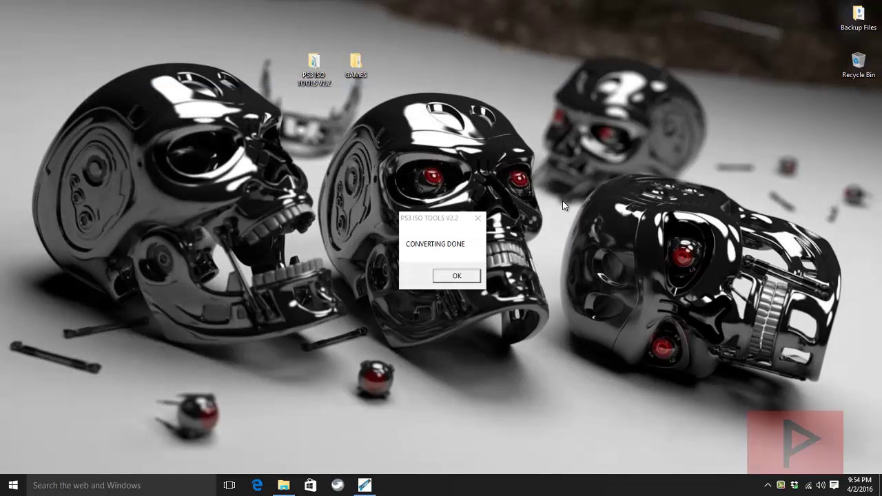
click(465, 280)
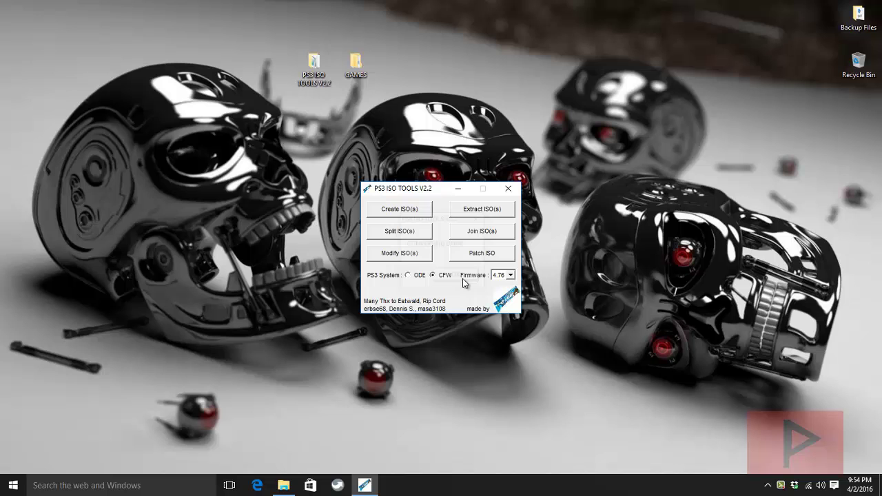
click(510, 188)
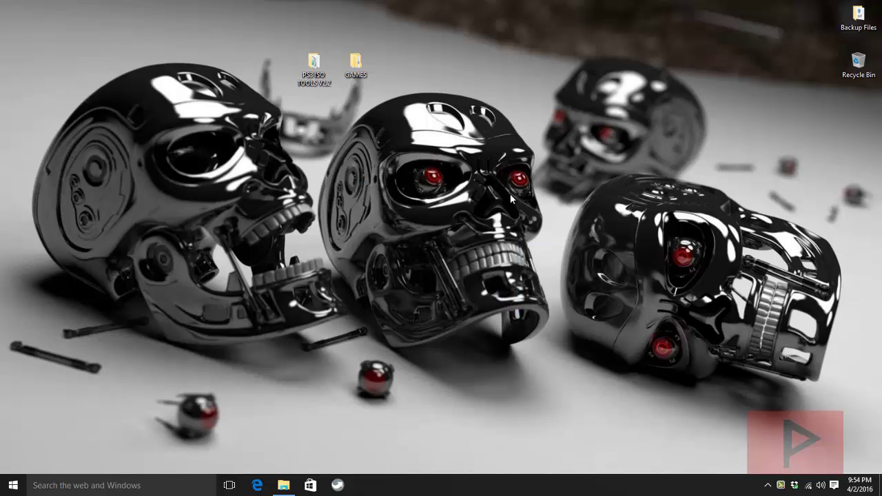
key(super+e)
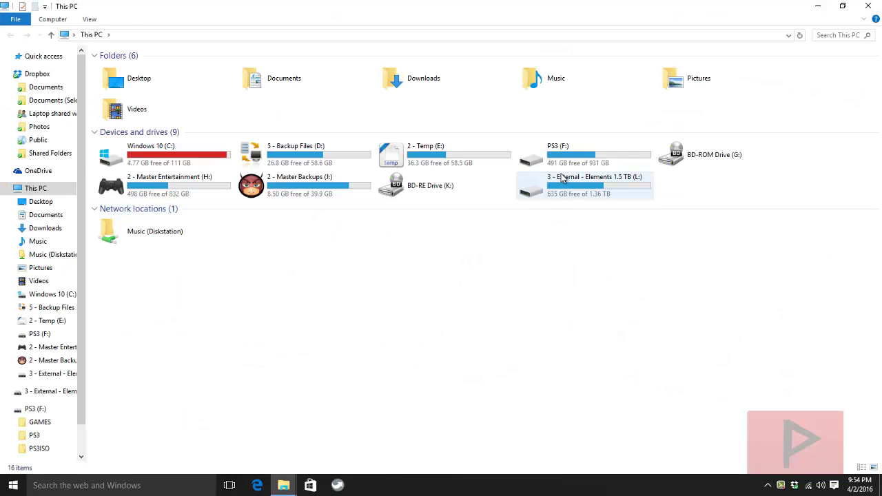
click(569, 165)
double_click(570, 166)
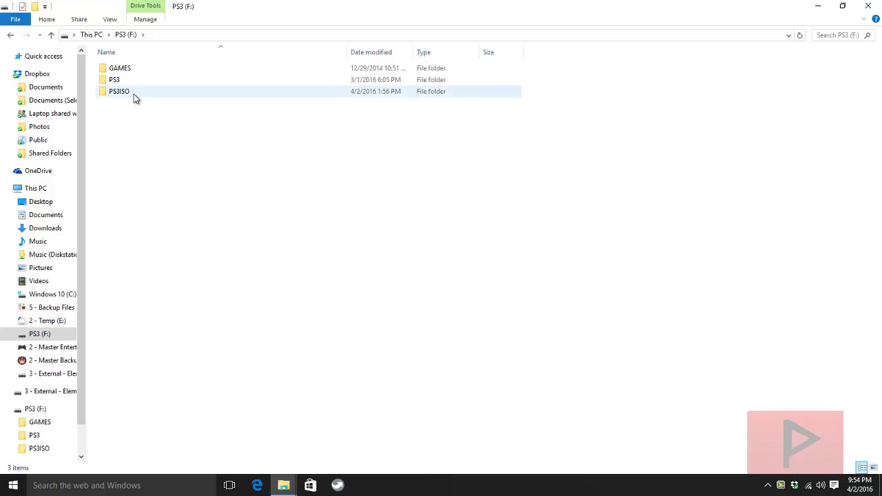
click(132, 94)
double_click(120, 102)
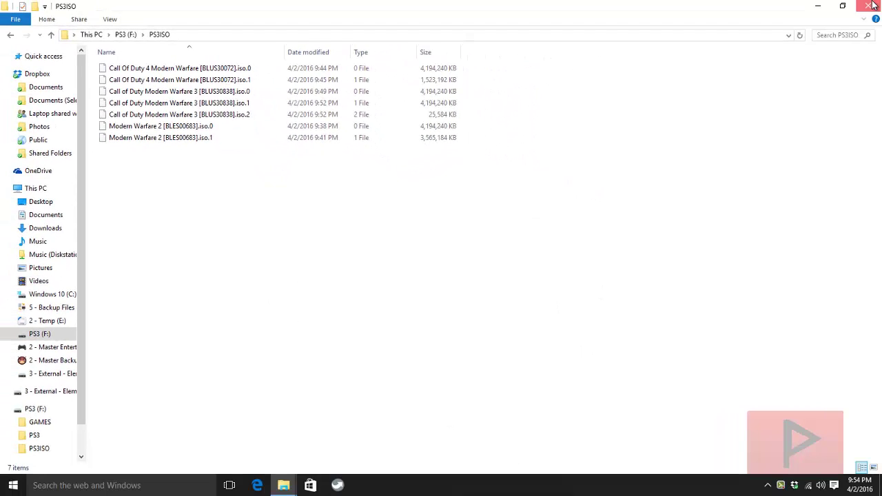
click(873, 5)
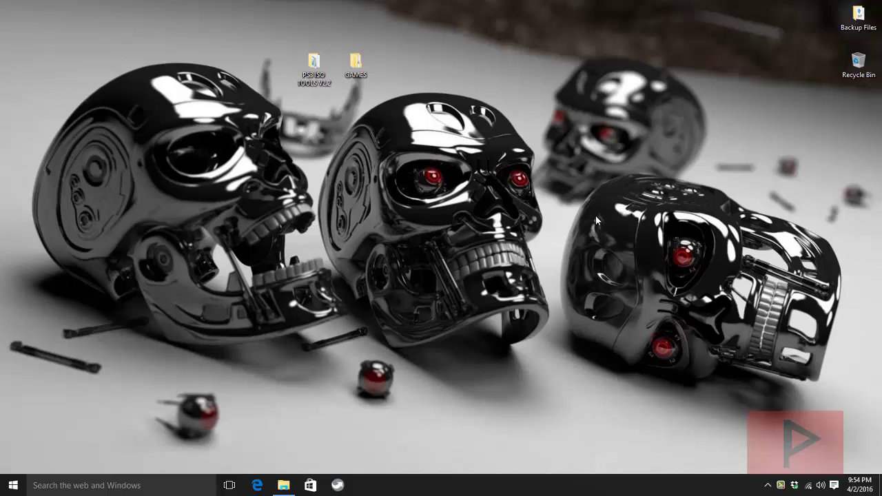